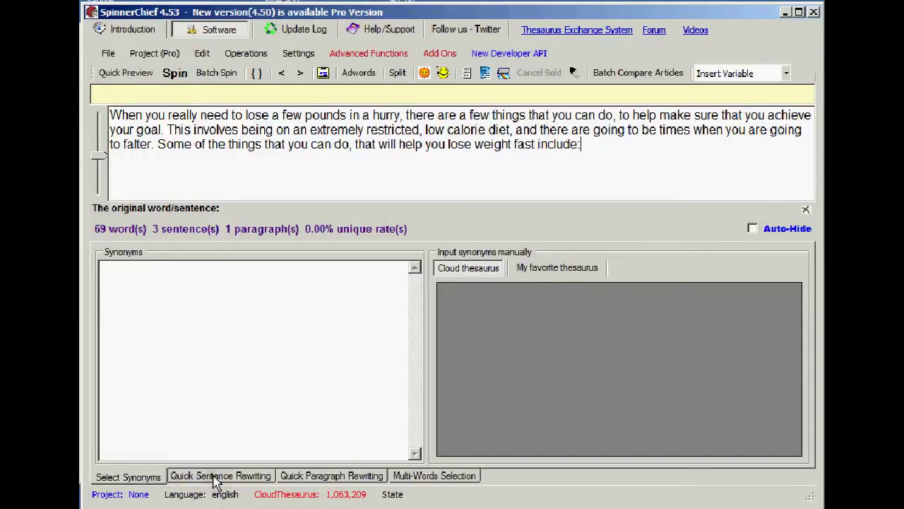
In Quick Sentence Rewriting, add "If you need to lose some quick pounds" as the alternative for the article's opening phrase.
left_click(216, 478)
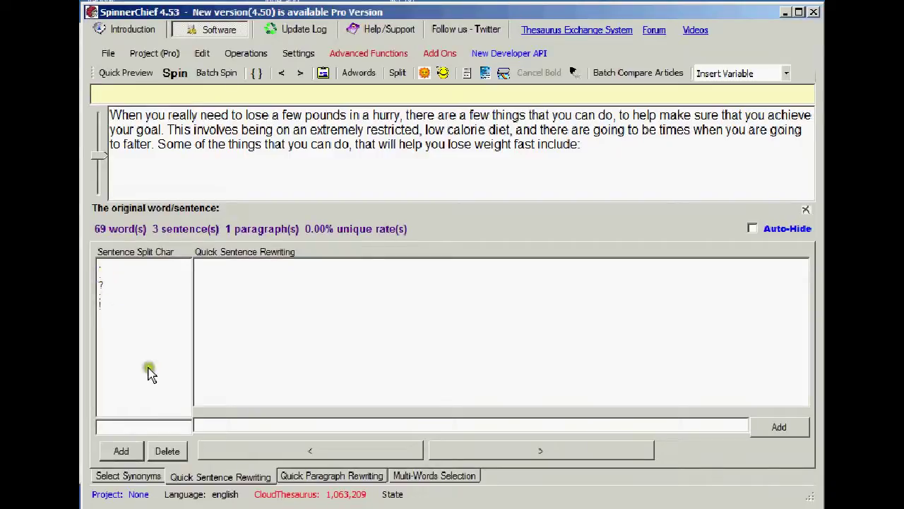
left_click(146, 427)
left_click(538, 452)
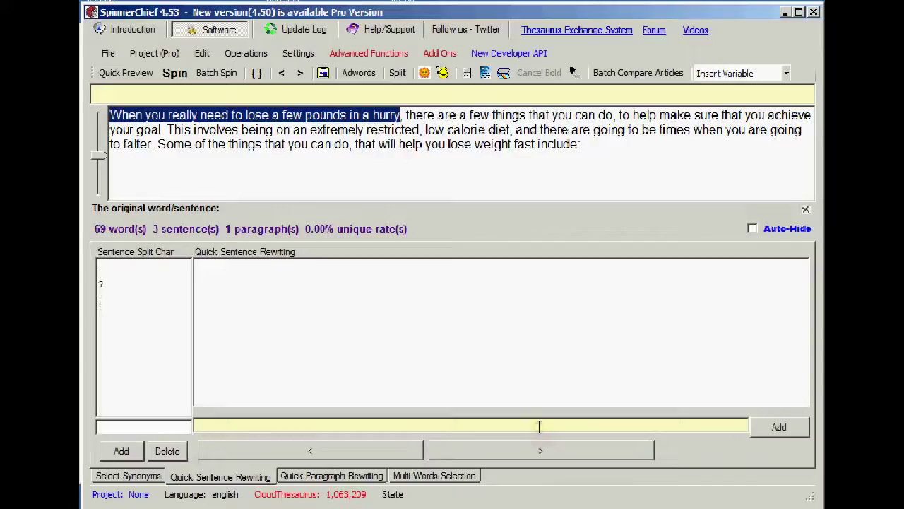
left_click(539, 426)
type("If you need to los")
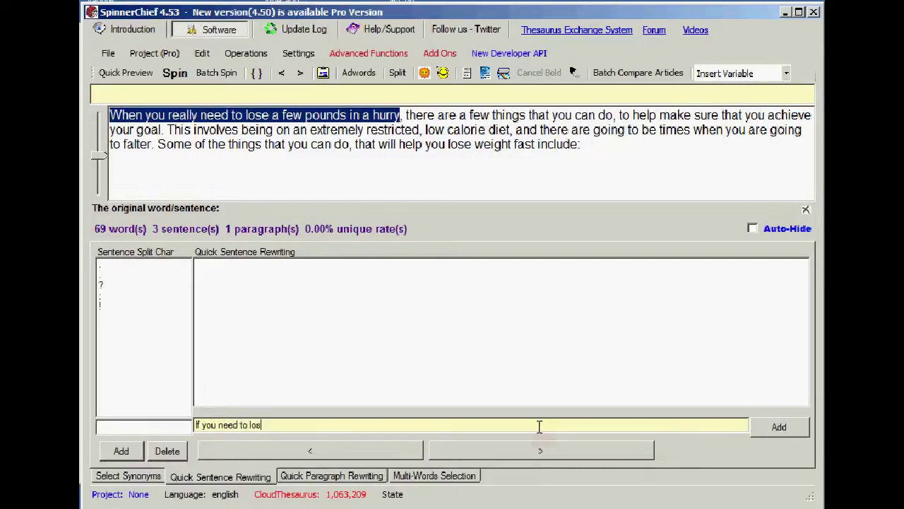
type("e some quick pound")
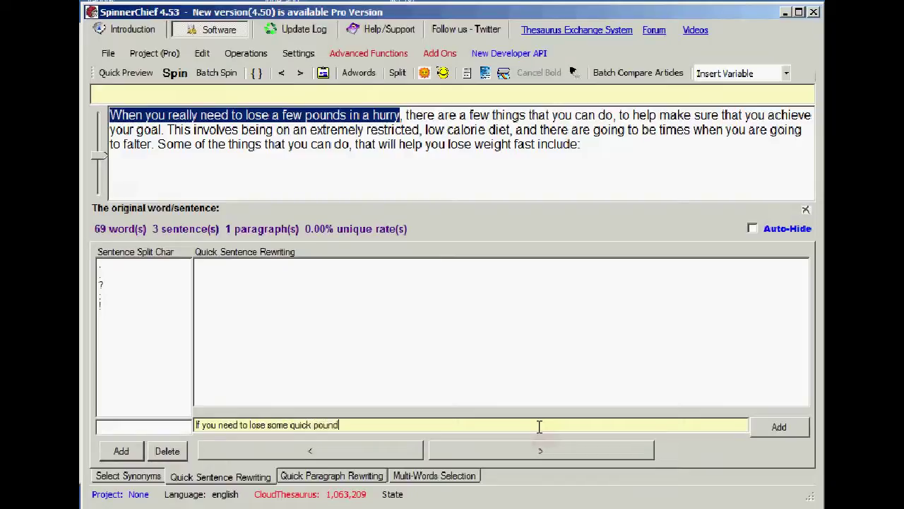
type("s")
left_click(784, 429)
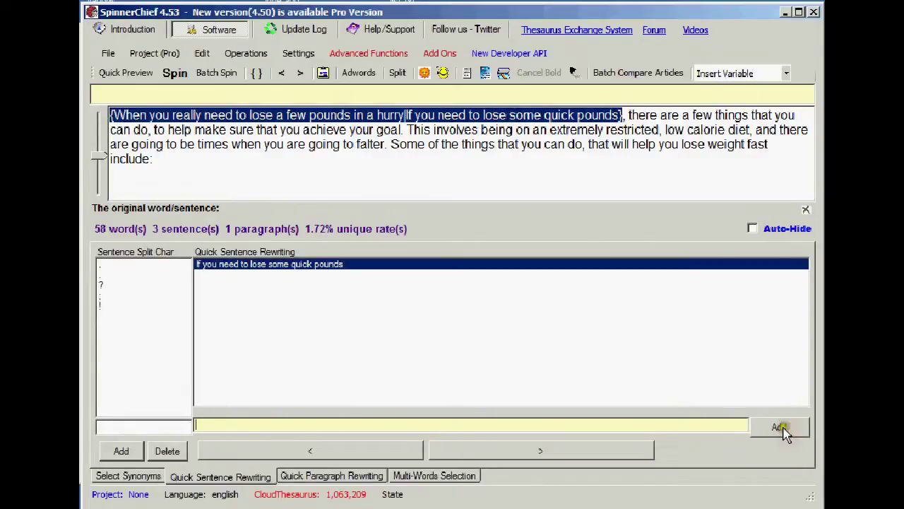
Add "there are a number of measures you can take" as the alternative for "there are a few things that you can do".
left_click(552, 451)
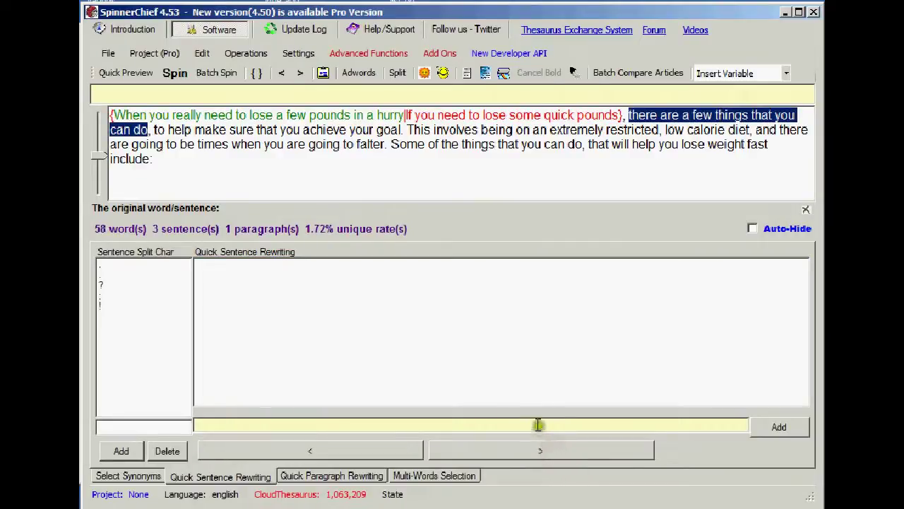
left_click(538, 424)
type("there are a ")
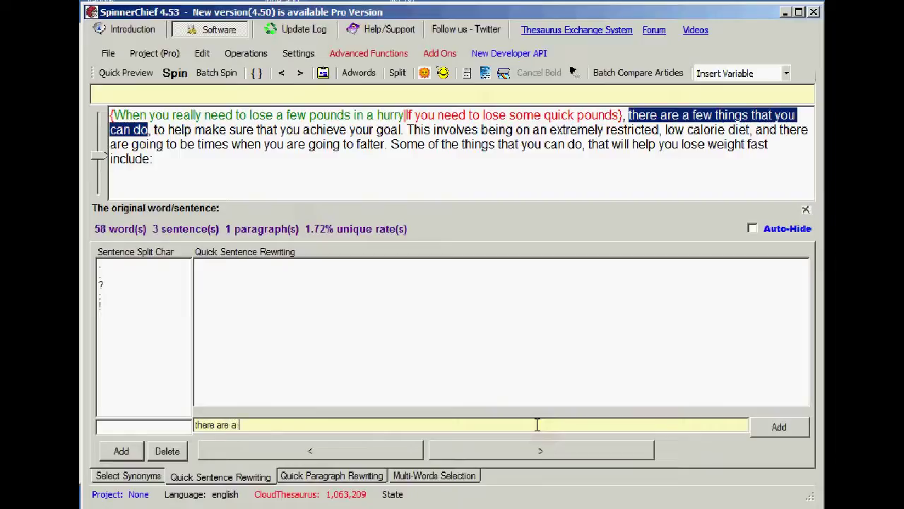
type("number of measures")
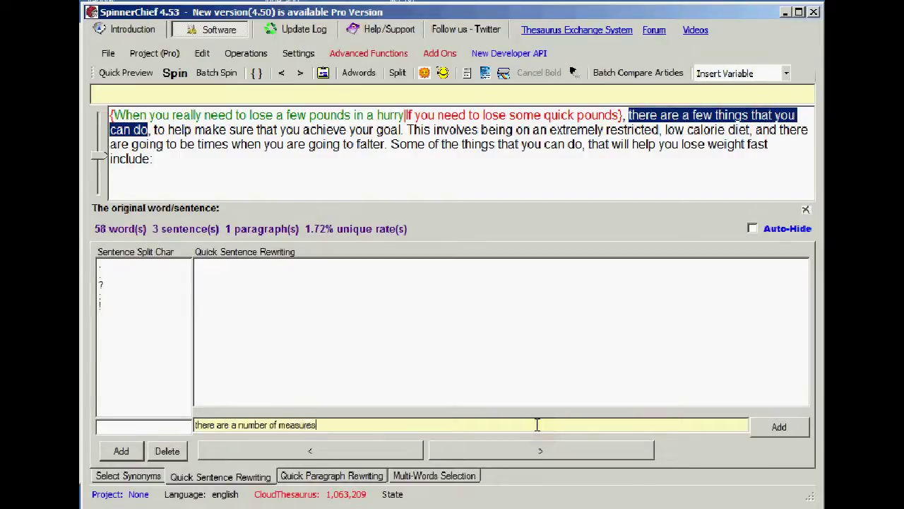
type(" you can take")
left_click(781, 427)
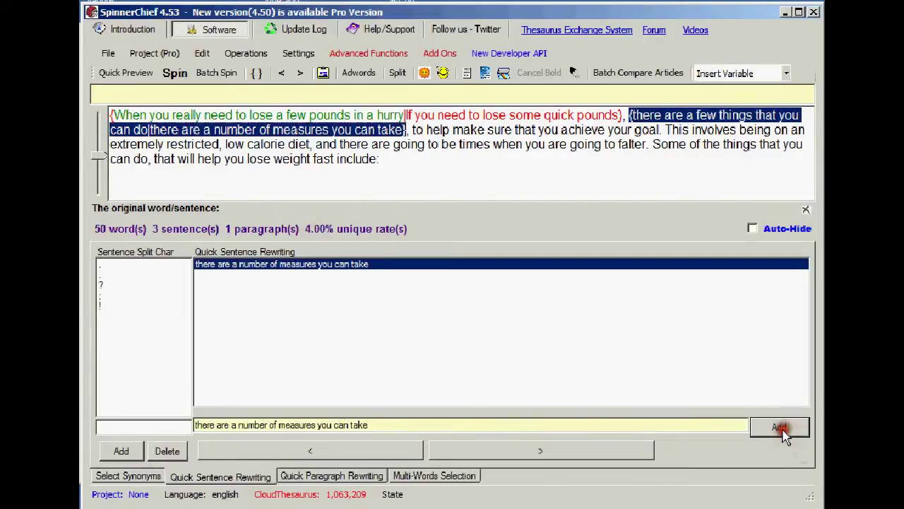
Add "to aid you as you strive to reach your target" as the alternative for "to help make sure that you achieve your goal".
left_click(613, 452)
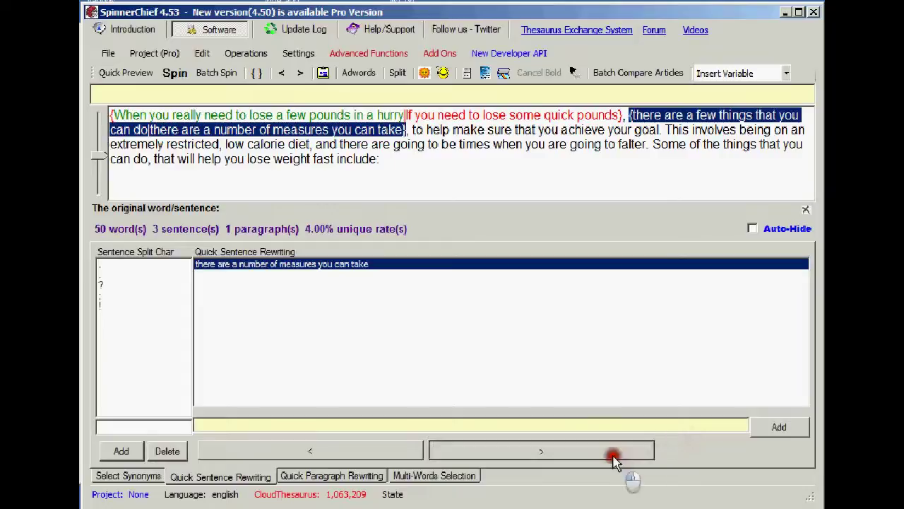
left_click(396, 424)
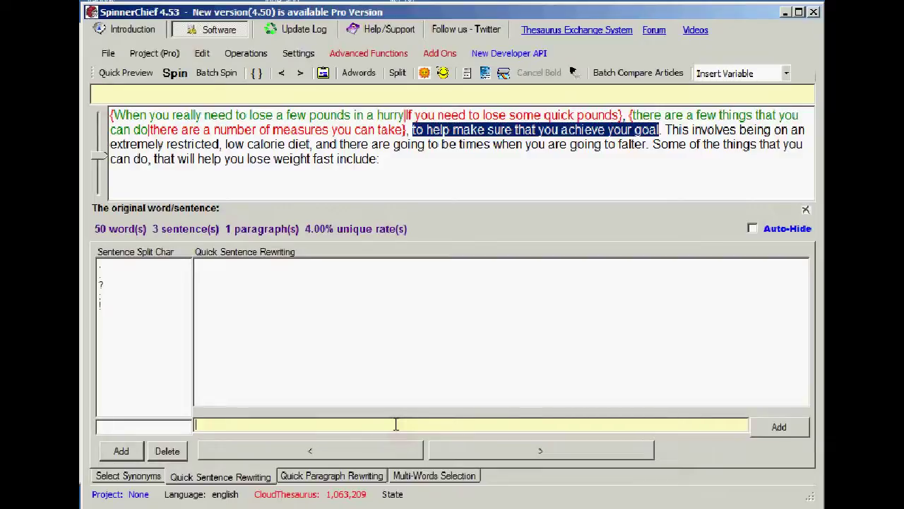
type("to ai ")
type("you")
key("BackSpace")
key("BackSpace")
key("BackSpace")
key("BackSpace")
key("BackSpace")
type("id you as you ")
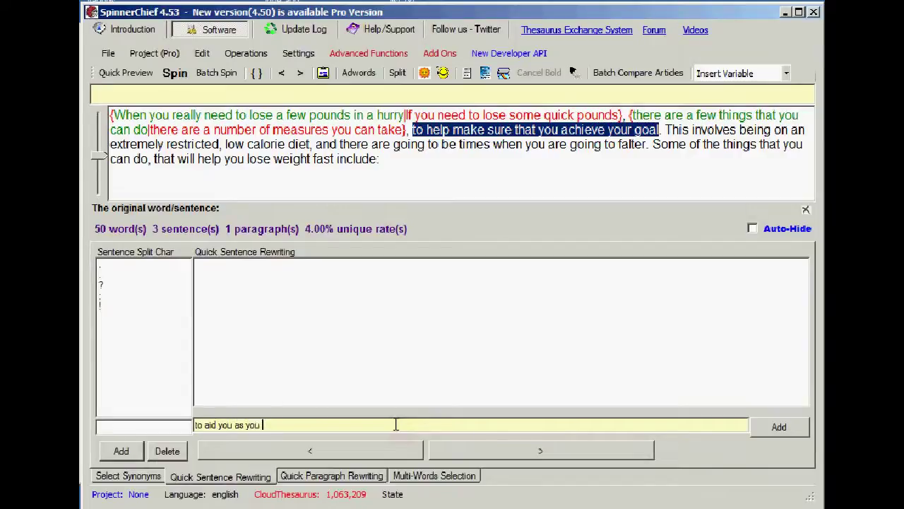
type("strive to reach your target")
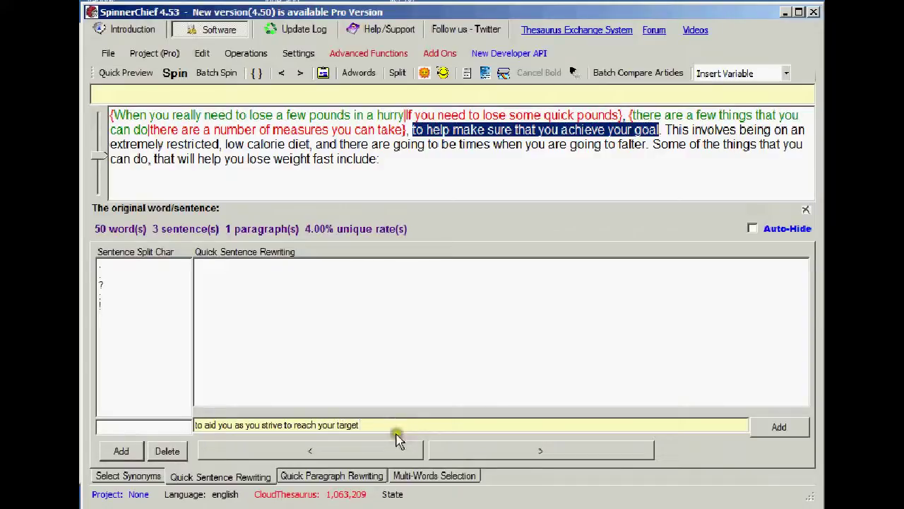
left_click(779, 429)
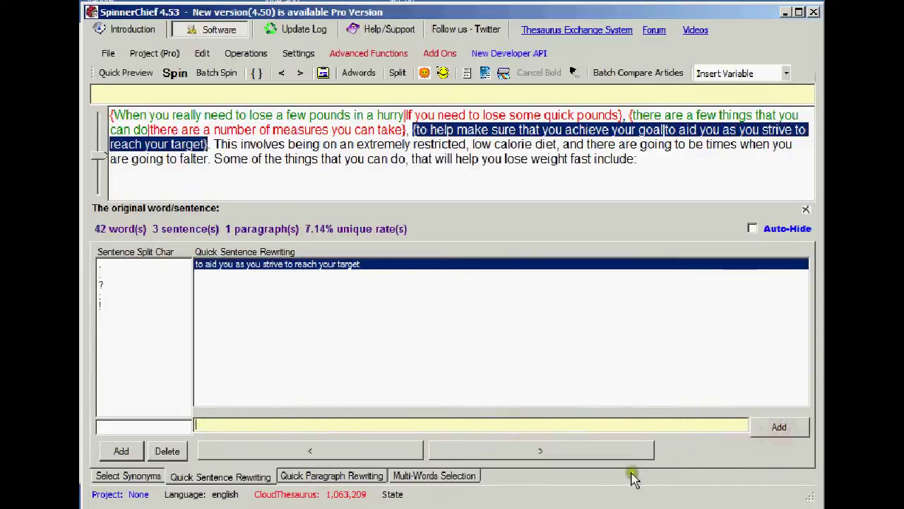
Add "This means taking part in a very limited" as the alternative for "This involves being on an extremely restricted".
left_click(610, 453)
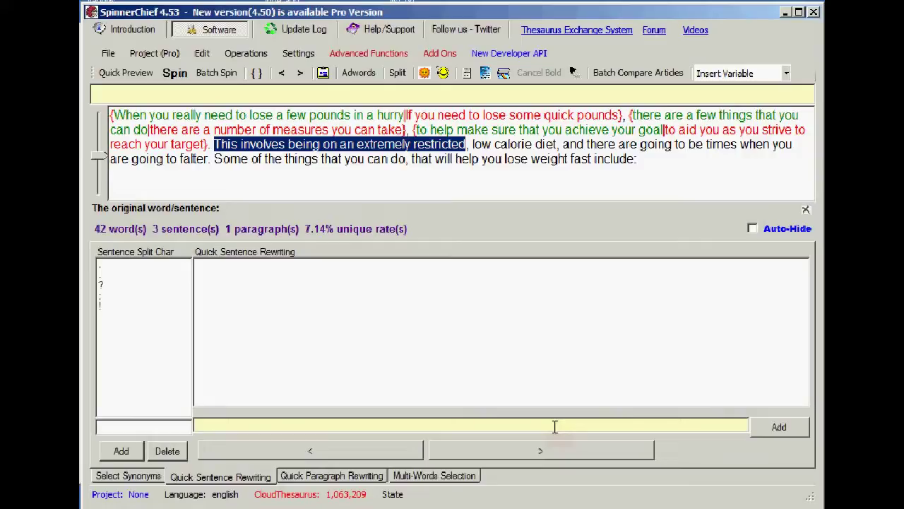
type("his means t")
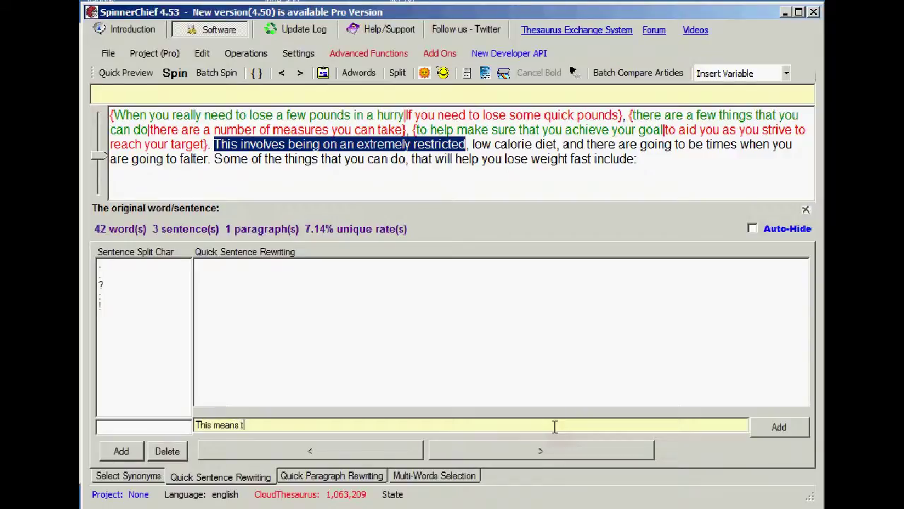
type("aking part in a very limited")
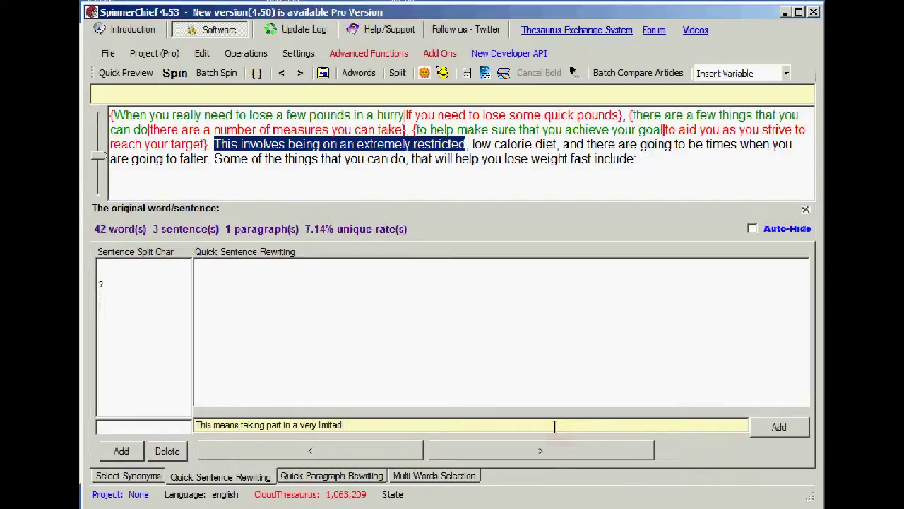
left_click(796, 428)
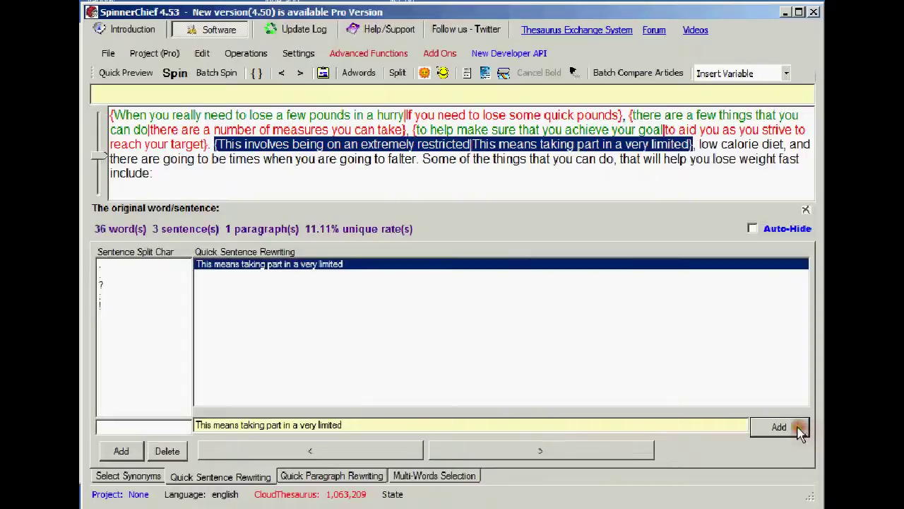
Add "reduced calorie diet system" as the alternative for the phrase "low calorie diet".
left_click(641, 450)
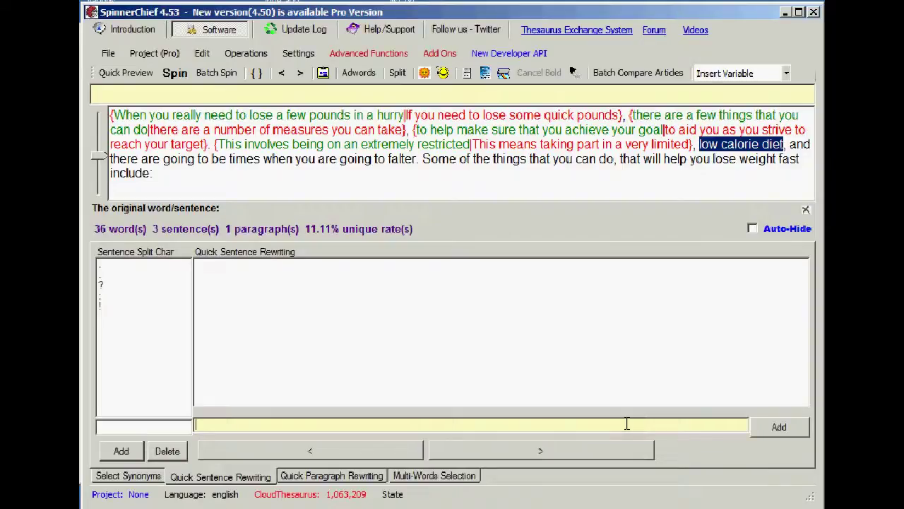
type("reduced calorie di")
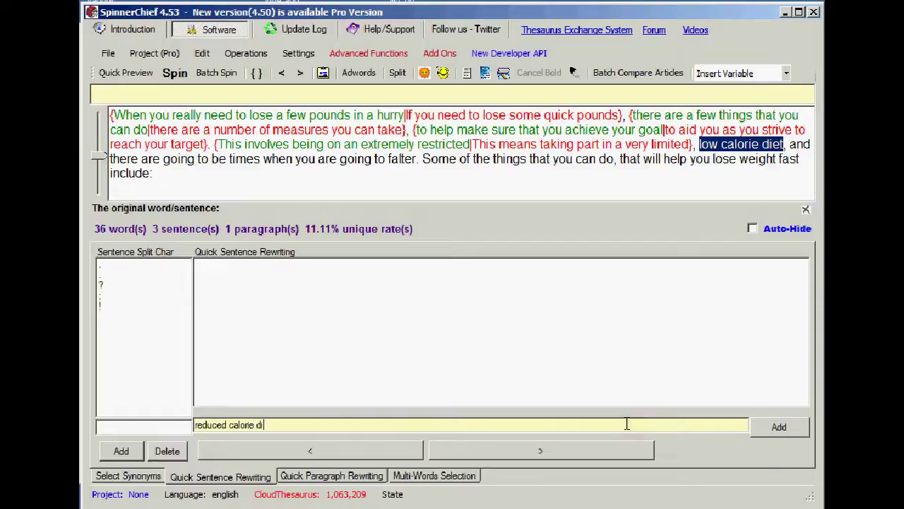
type("et system")
left_click(777, 432)
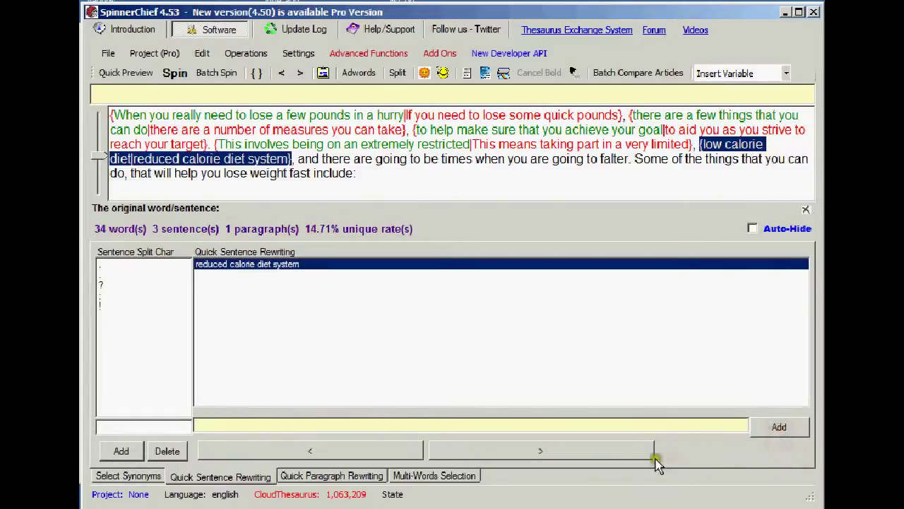
Add "and there will be occasions when you struggle" as the alternative for the phrase about times when you are going to falter.
left_click(622, 456)
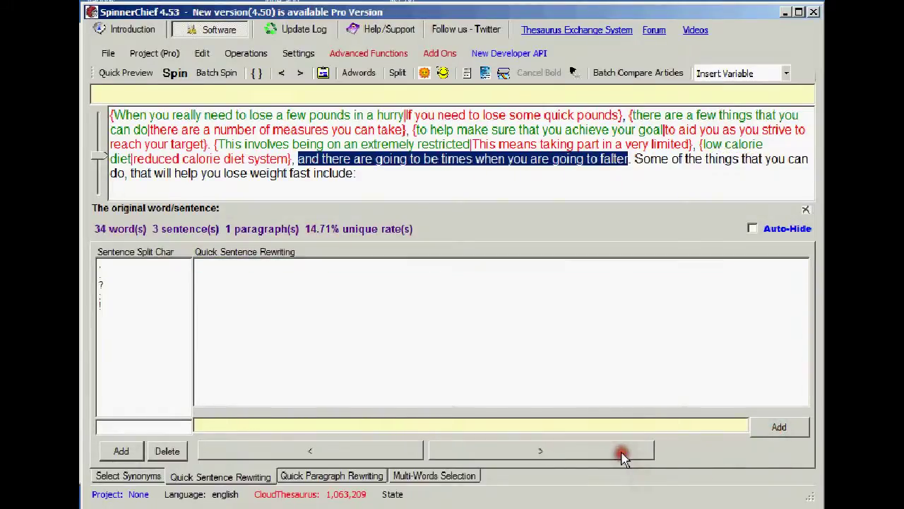
left_click(376, 426)
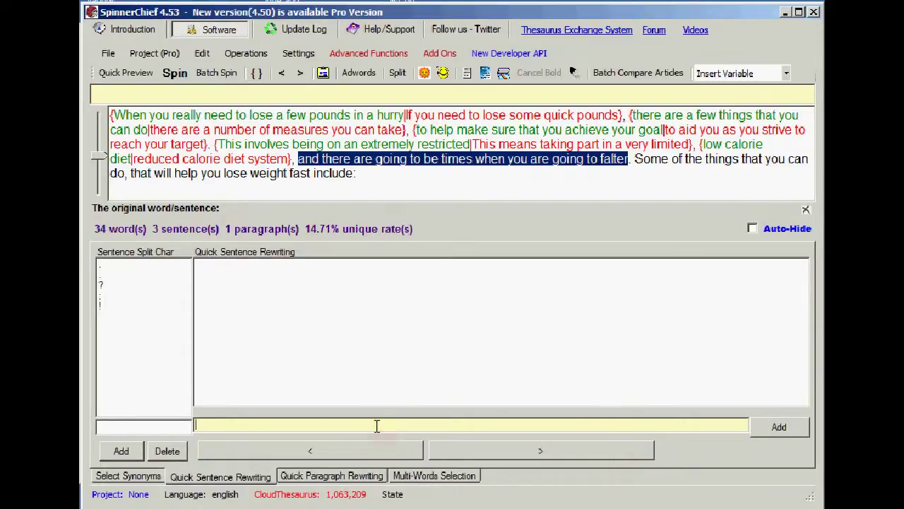
type("and there will be occasions when ")
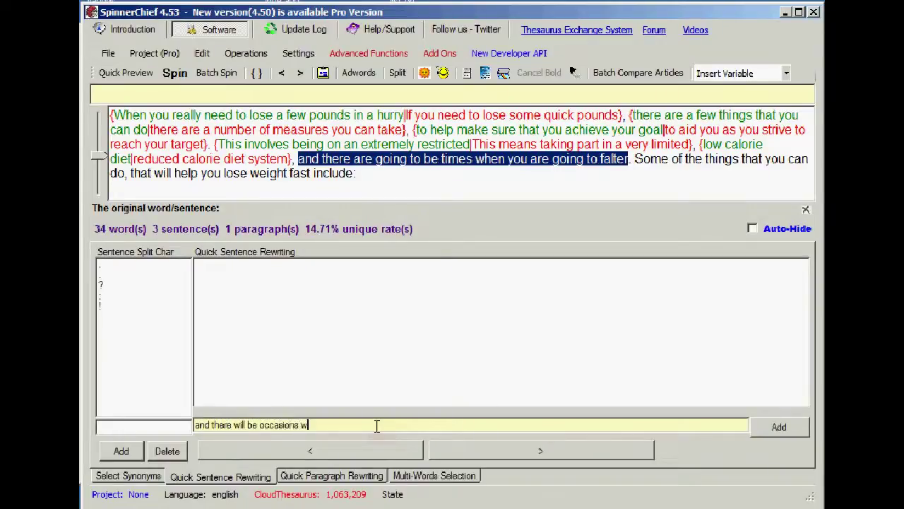
type("you struggle")
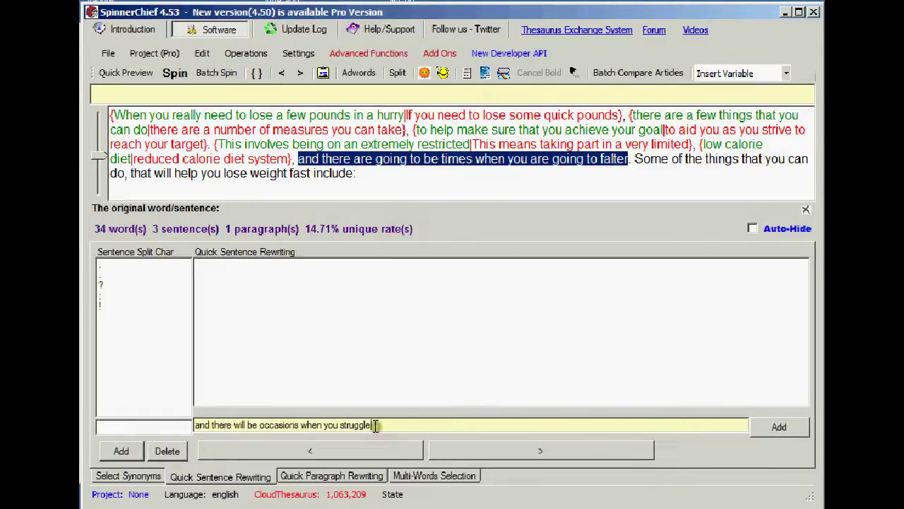
left_click(780, 427)
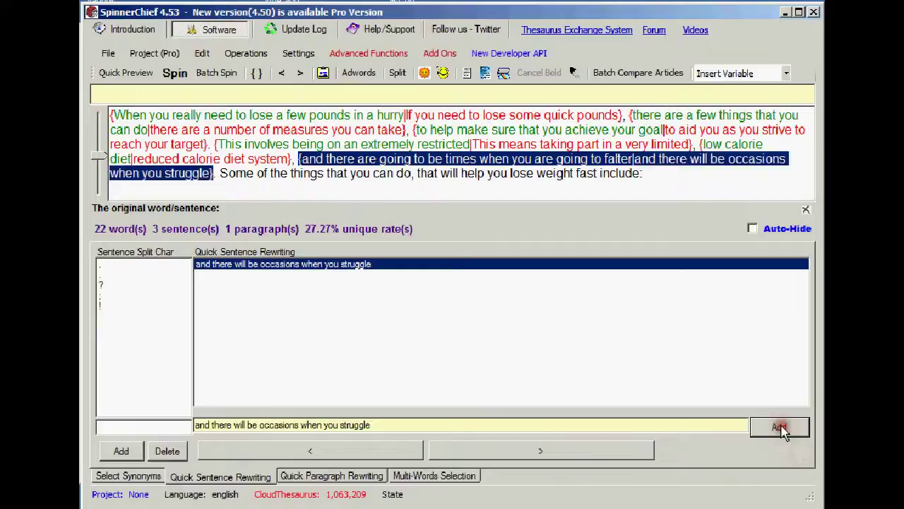
Add "some of the measures you can take" as the alternative for "Some of the things that you can do".
left_click(639, 452)
left_click(558, 423)
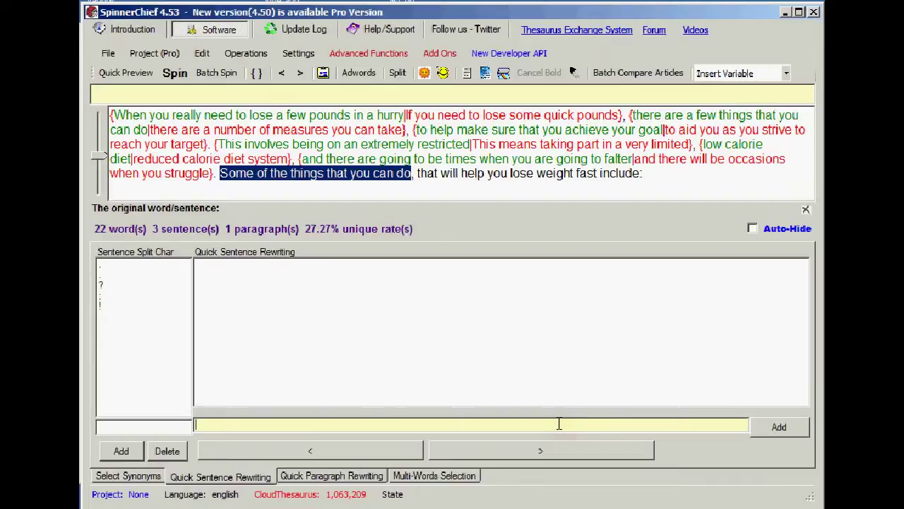
type("some of the measures ")
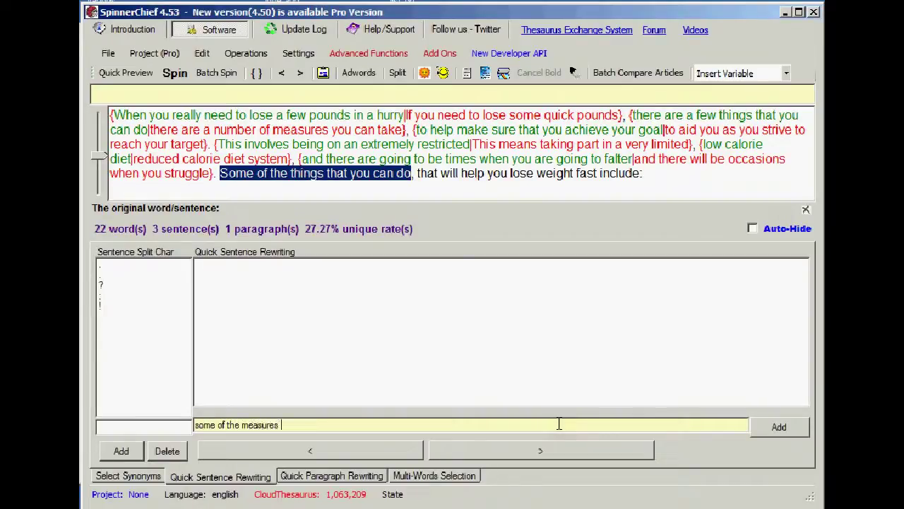
type("you can take")
left_click(772, 427)
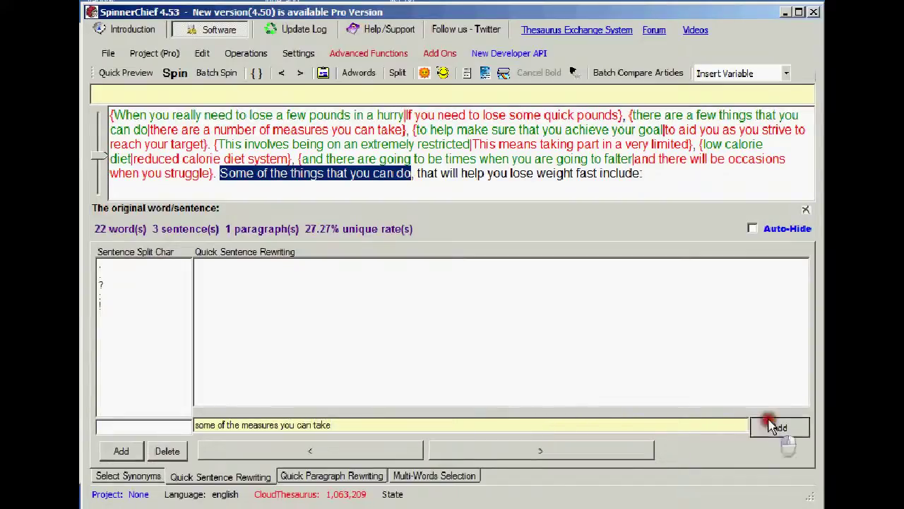
Add "that will aid you efforts to shed pounds quickly include" as the alternative for the closing phrase "that will help you lose weight fast include:".
left_click(619, 454)
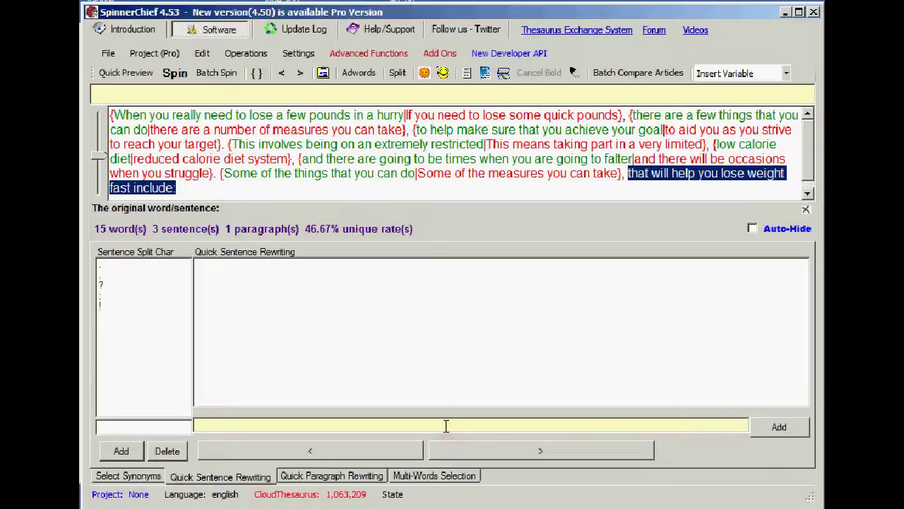
type("that wil")
type("l al")
type("d ")
type("you effo")
type("r")
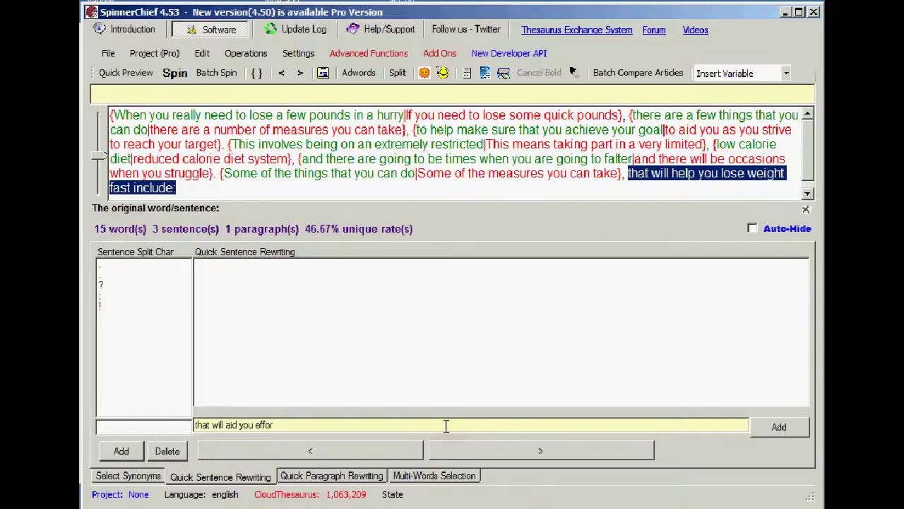
type("ts to shed p")
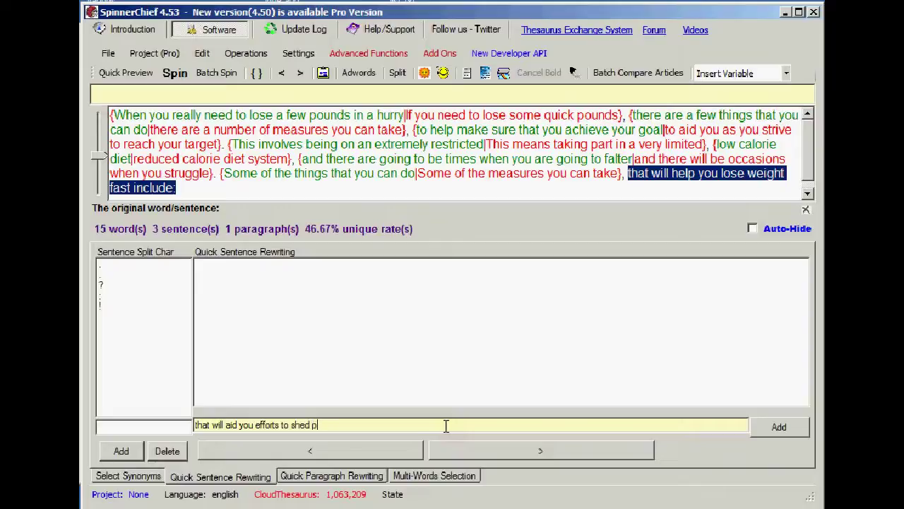
type("iounds quickly include")
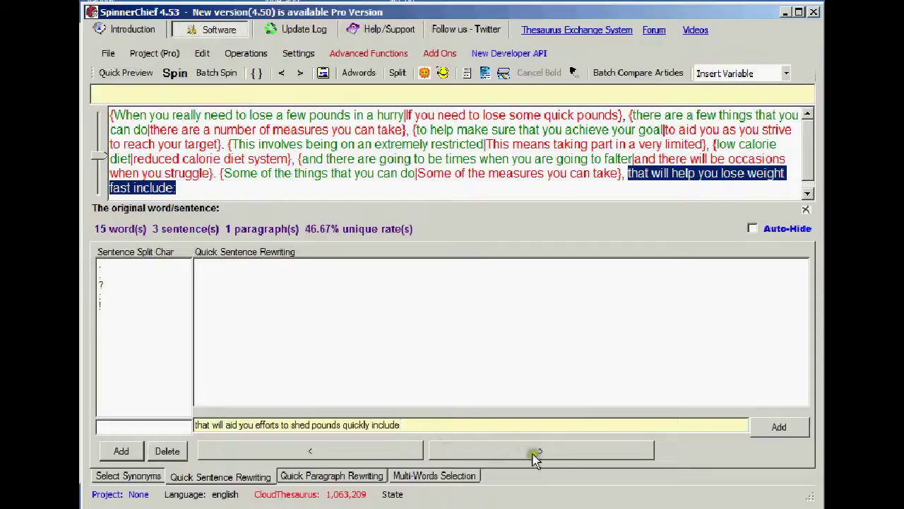
left_click(780, 428)
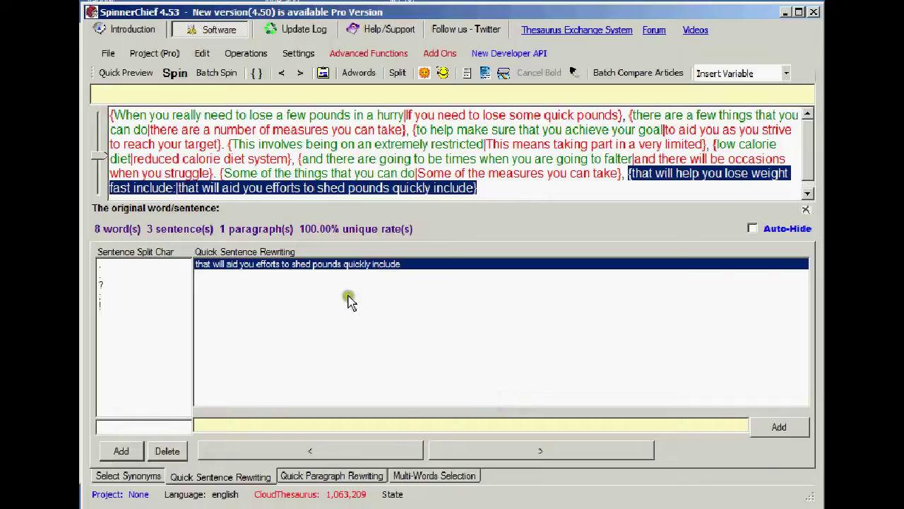
Review the Pro, Thesaurus and Basic spin settings, and generate one spun article from the rewritten text.
left_click(183, 77)
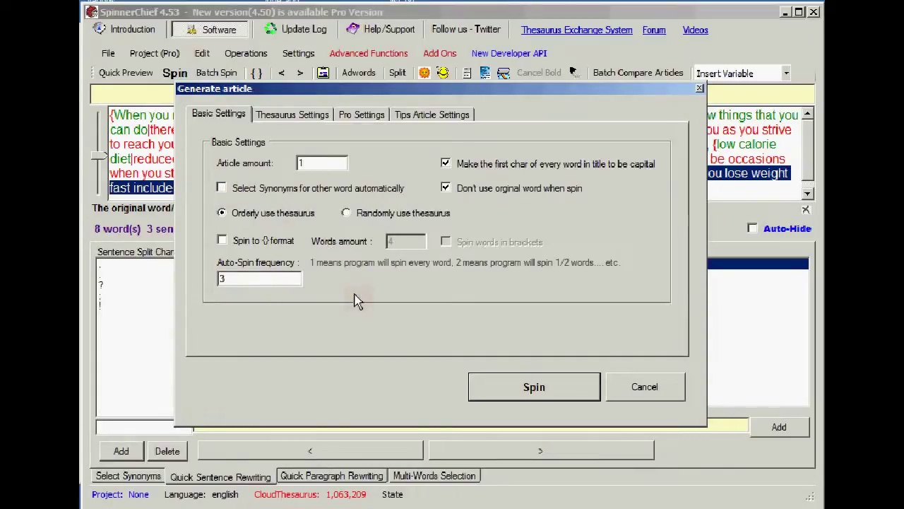
left_click(346, 116)
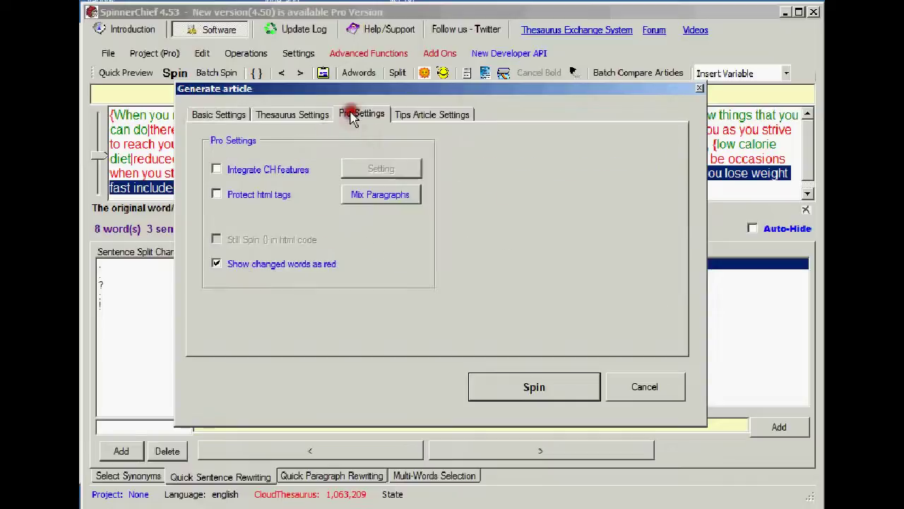
left_click(270, 120)
left_click(216, 118)
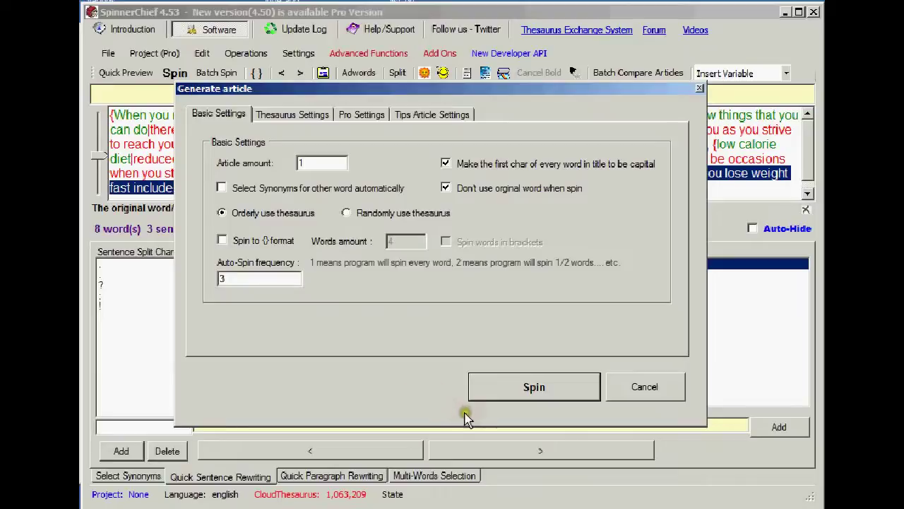
left_click(528, 385)
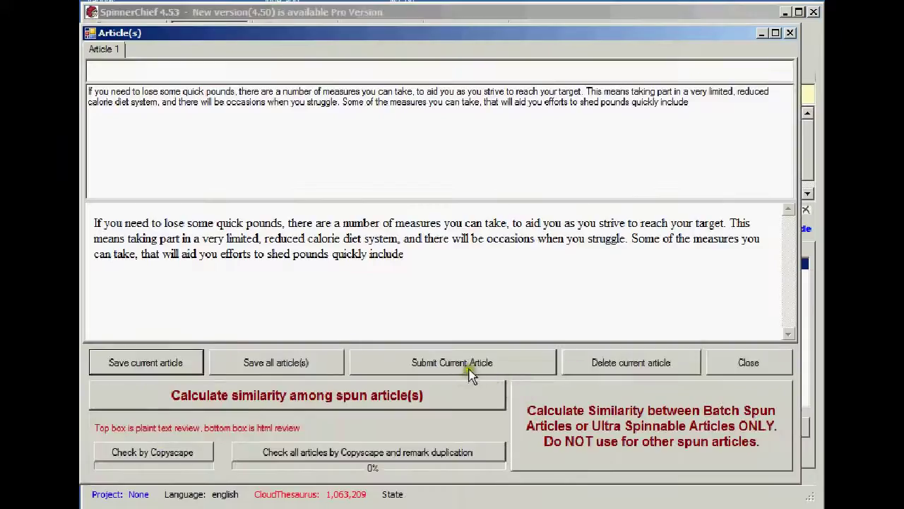
left_click(433, 311)
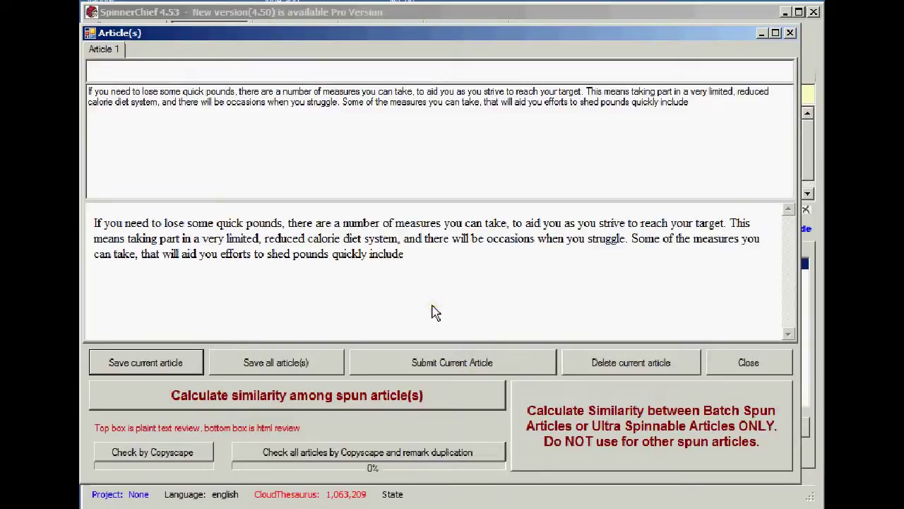